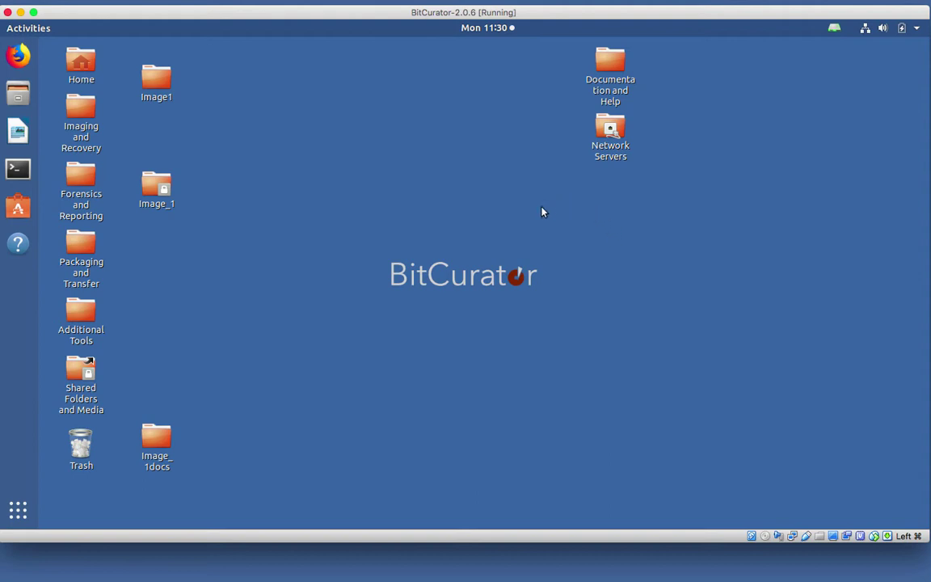
Step: Launch the BitCurator Reporting Tool from the Forensics and Reporting folder
double_click(81, 173)
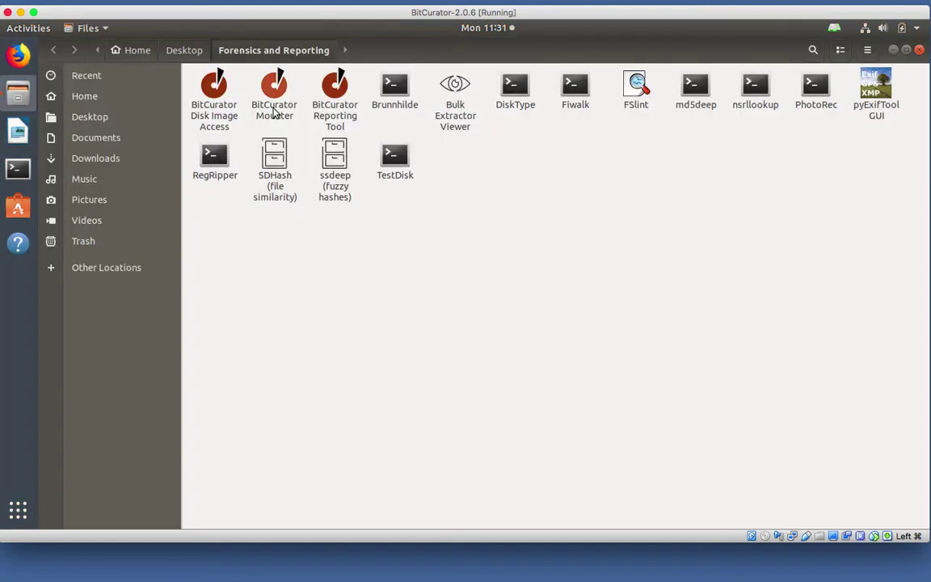
left_click(345, 119)
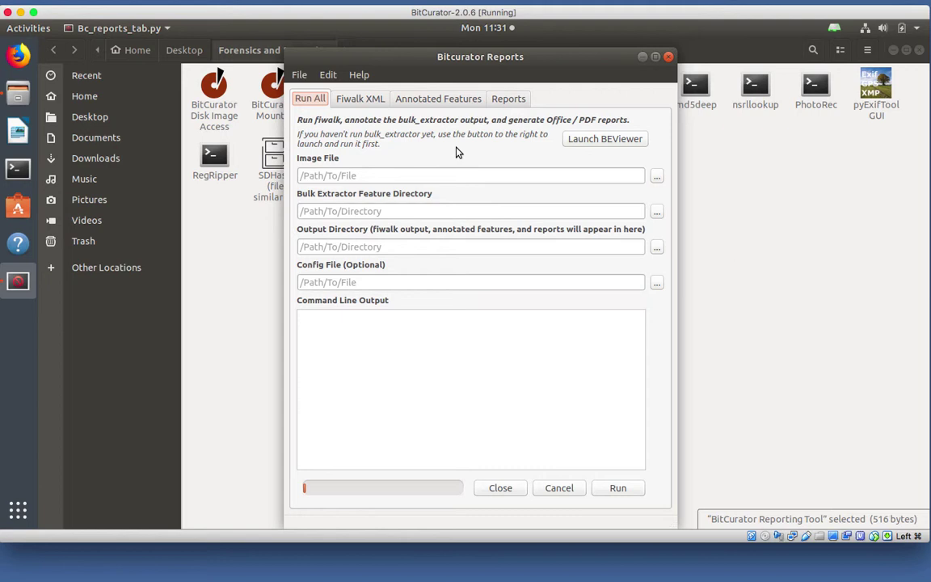
Step: Launch BEViewer from Bitcurator Reports and show its Tools menu options
left_click(578, 143)
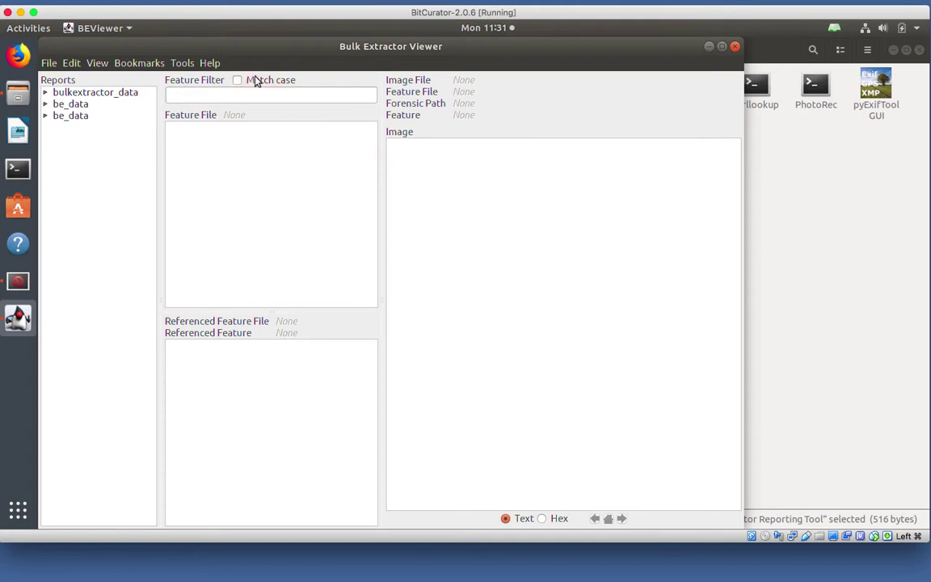
left_click(183, 65)
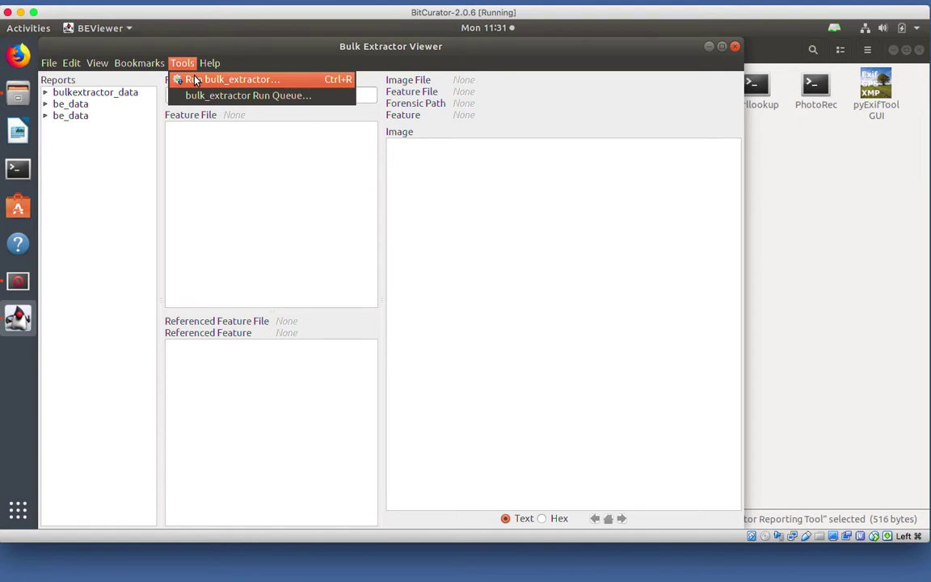
Step: Start a new bulk_extractor run using Desktop/Image_1/Image_1.E01 as the image file
left_click(194, 81)
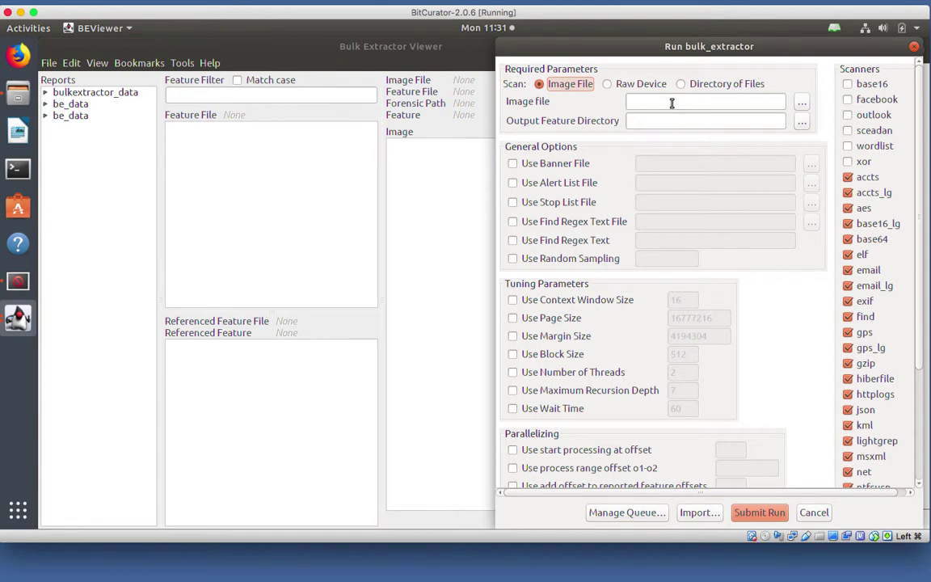
left_click(802, 102)
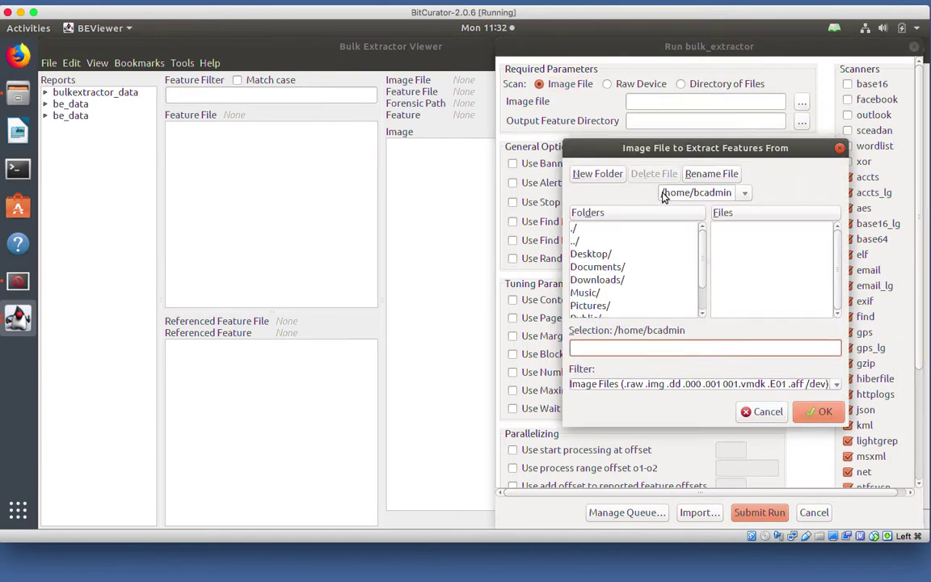
left_click(610, 255)
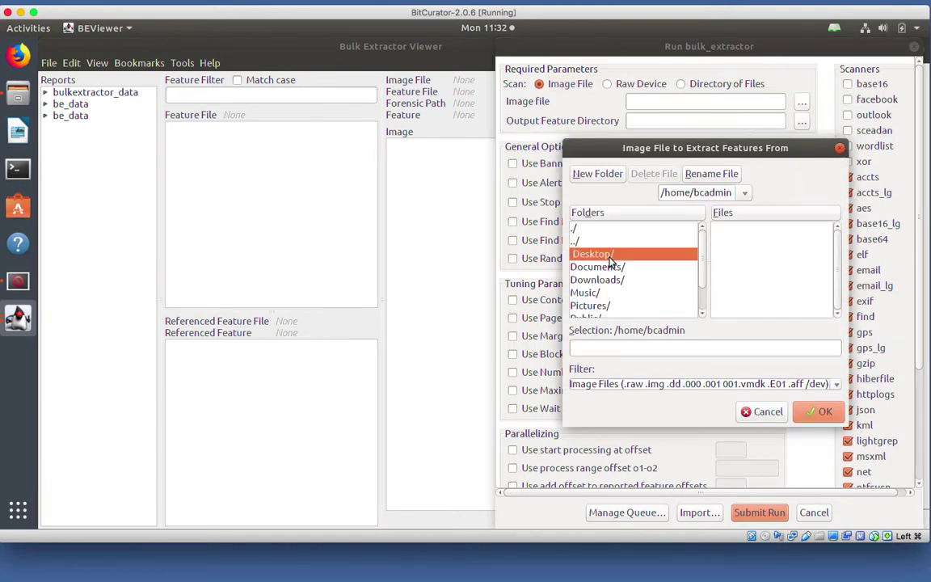
double_click(598, 253)
scroll(656, 273, "down", 1)
scroll(656, 274, "down", 1)
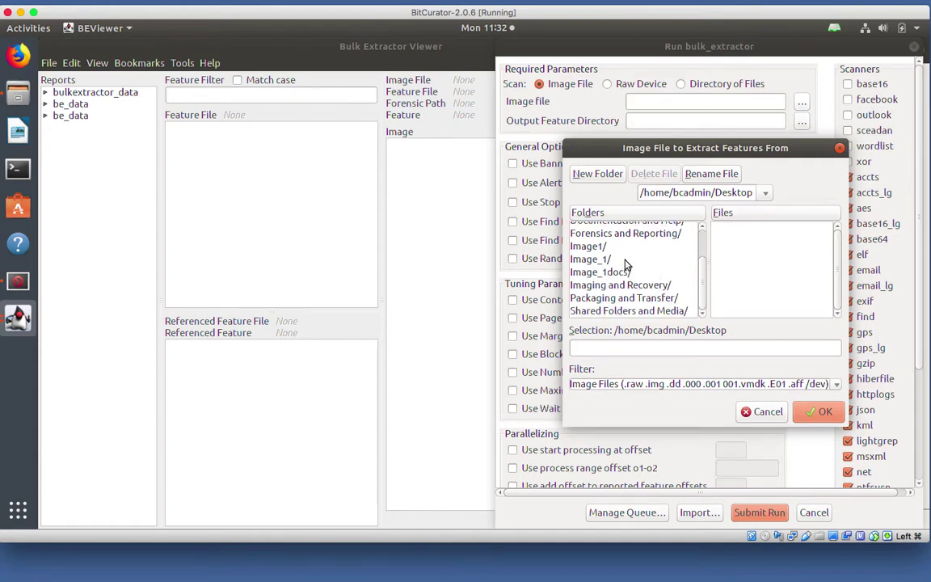
double_click(618, 261)
left_click(749, 232)
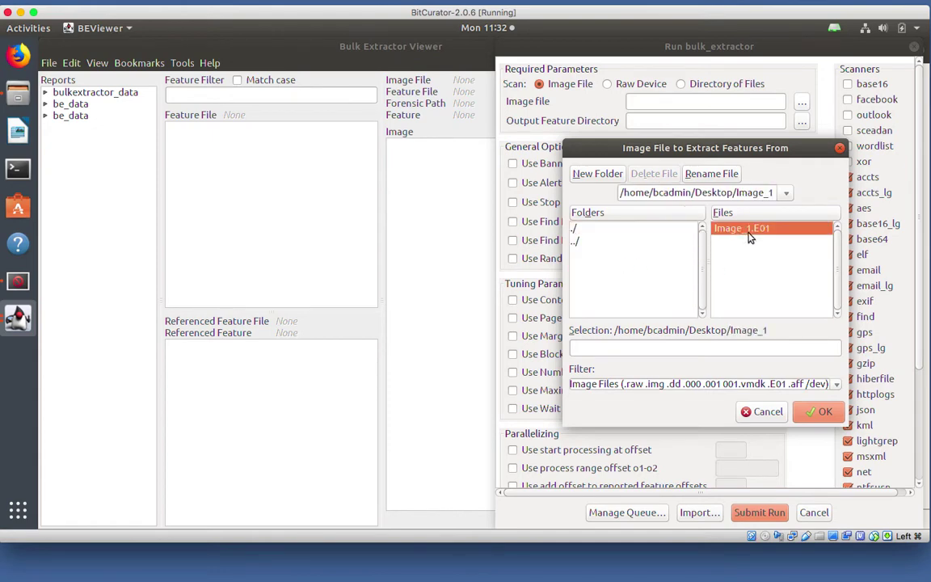
left_click(824, 410)
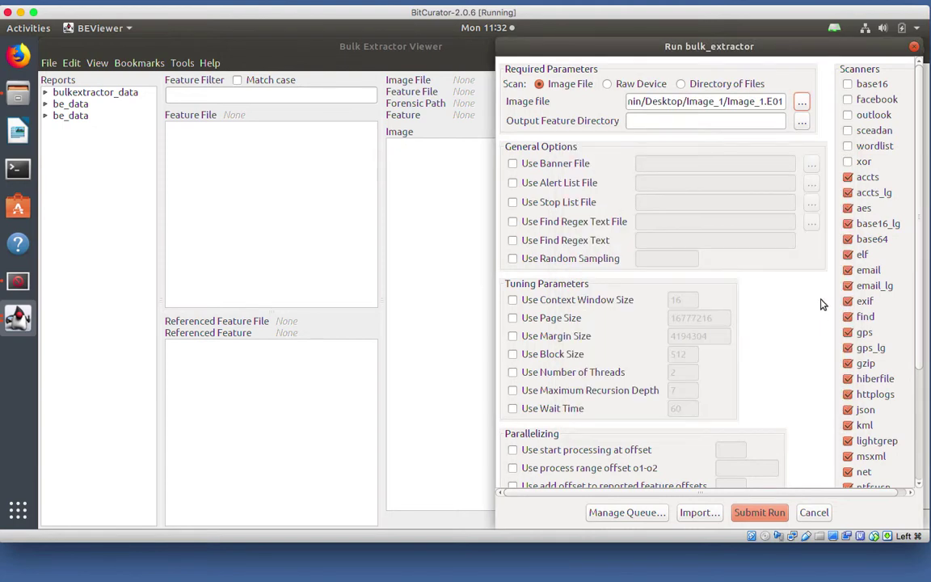
Step: Create a Desktop folder named BulkExtractor_reports and select it as the Output Feature Directory
left_click(802, 125)
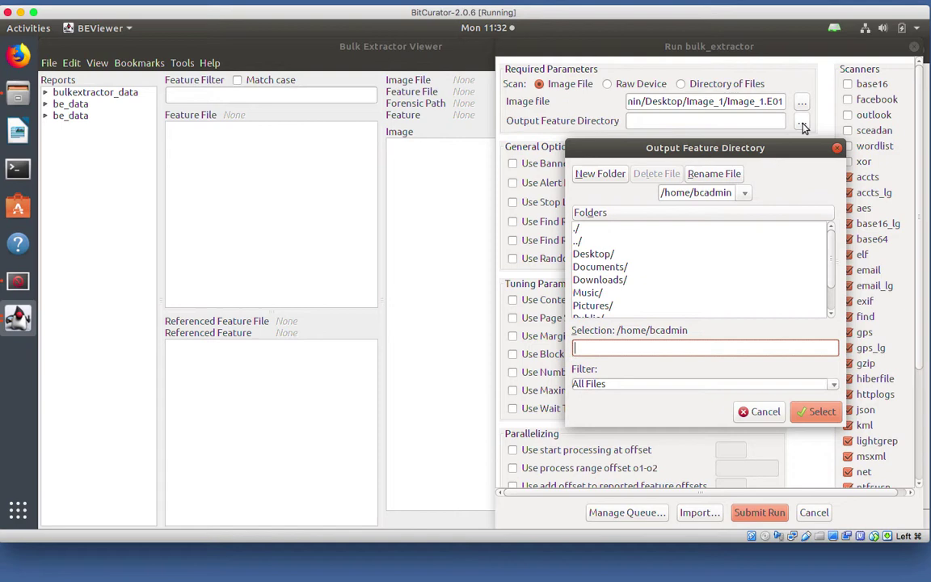
double_click(620, 257)
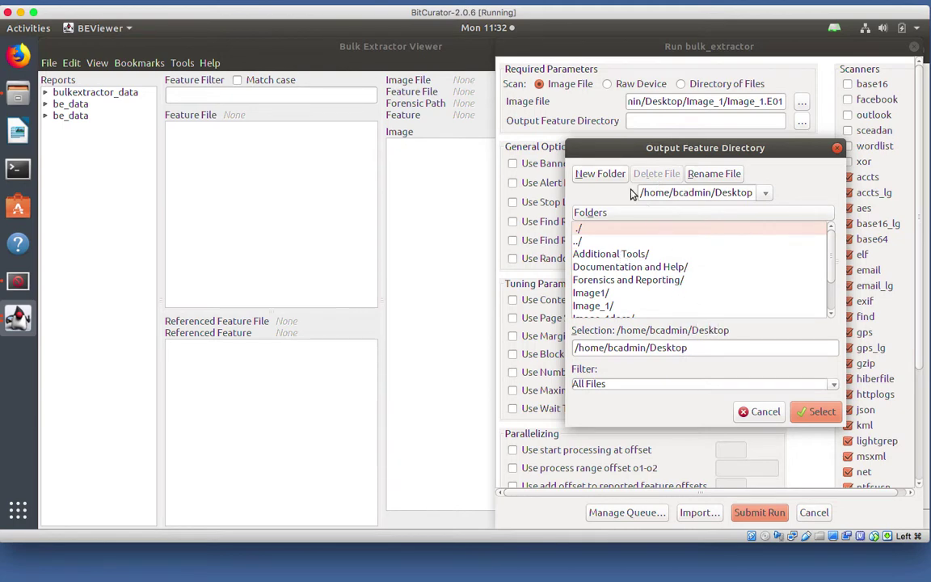
left_click(606, 174)
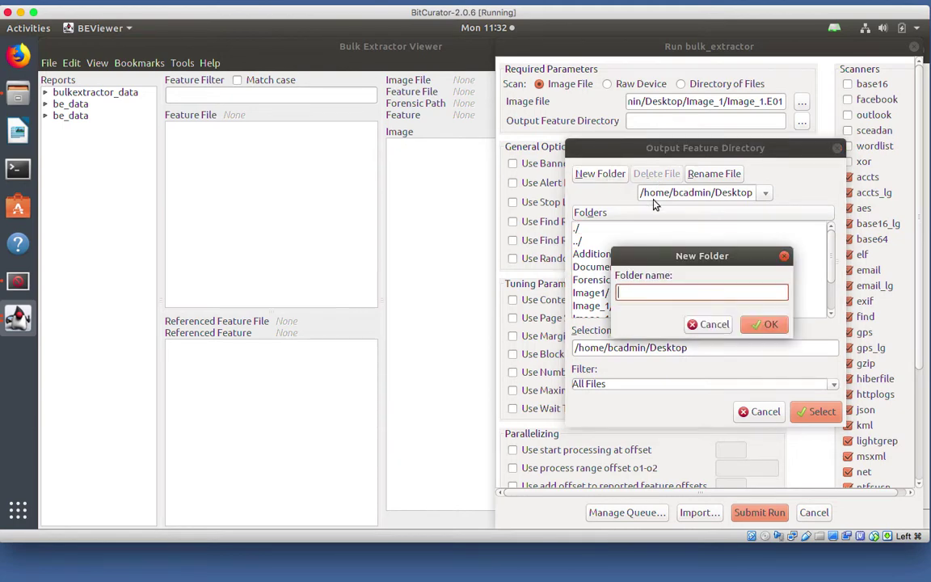
type("Bul")
type("kExtract")
type("or_reports")
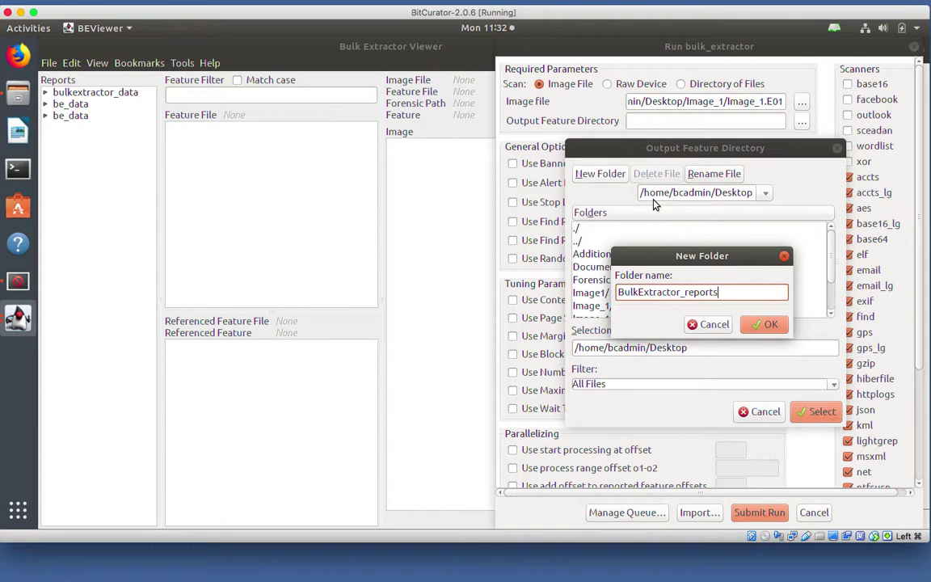
left_click(763, 324)
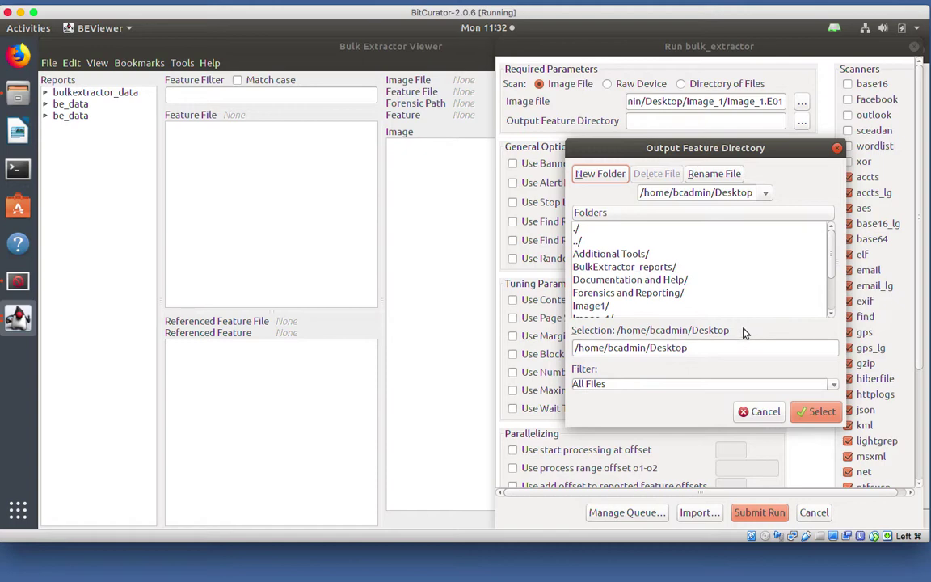
double_click(663, 267)
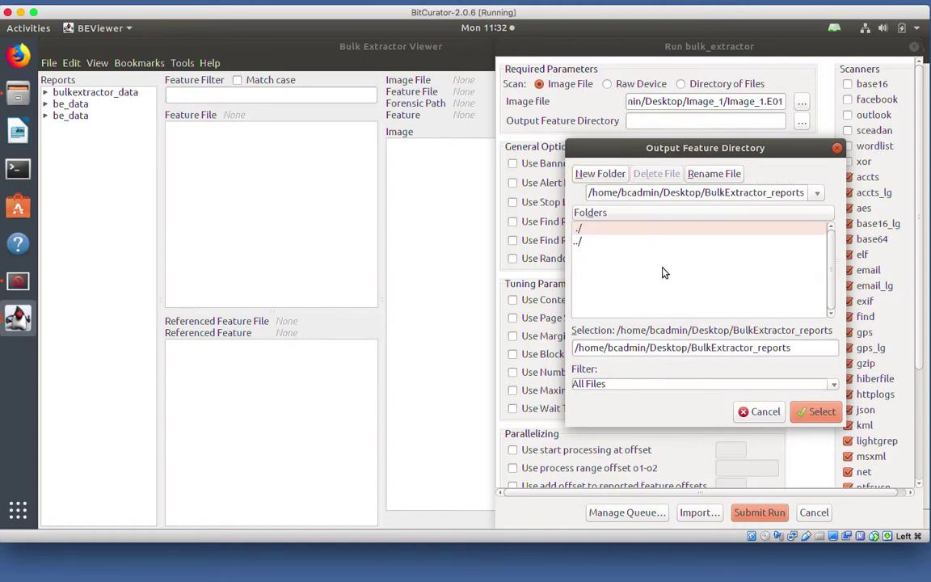
left_click(821, 412)
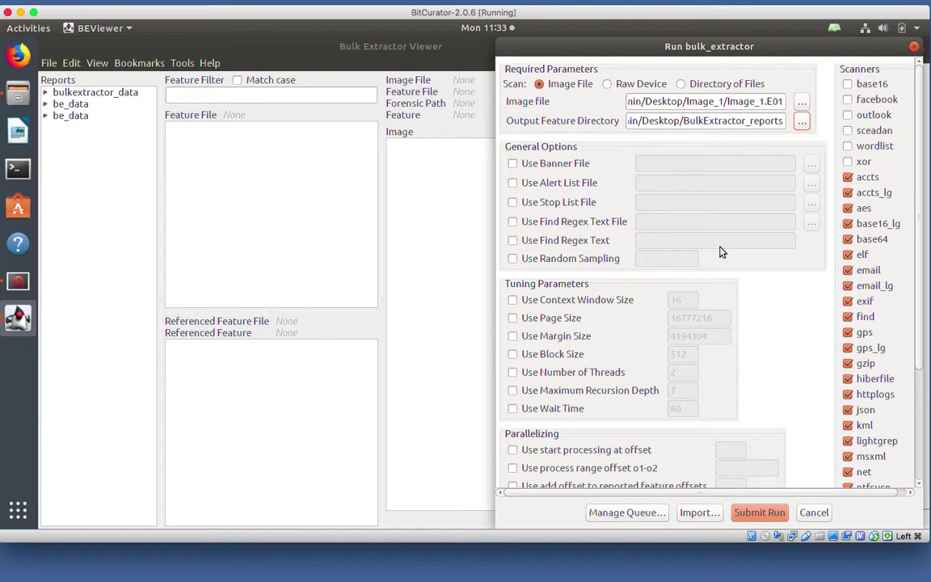
Step: Submit the bulk_extractor run on Image_1.E01 and wait for it to finish
left_click(758, 512)
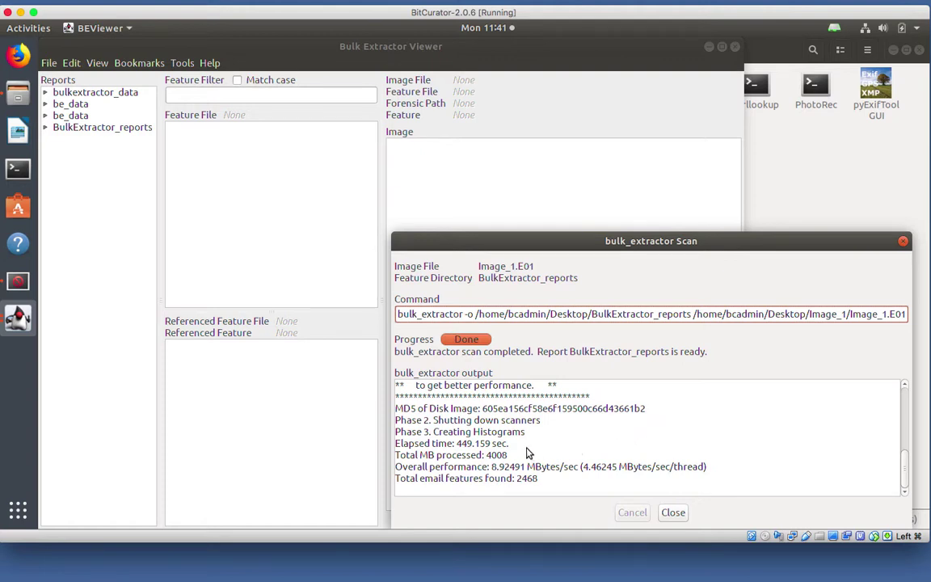
Step: Open exif.txt in BulkExtractor_reports, view feature 16812423 in the image, then close BEViewer
left_click(673, 511)
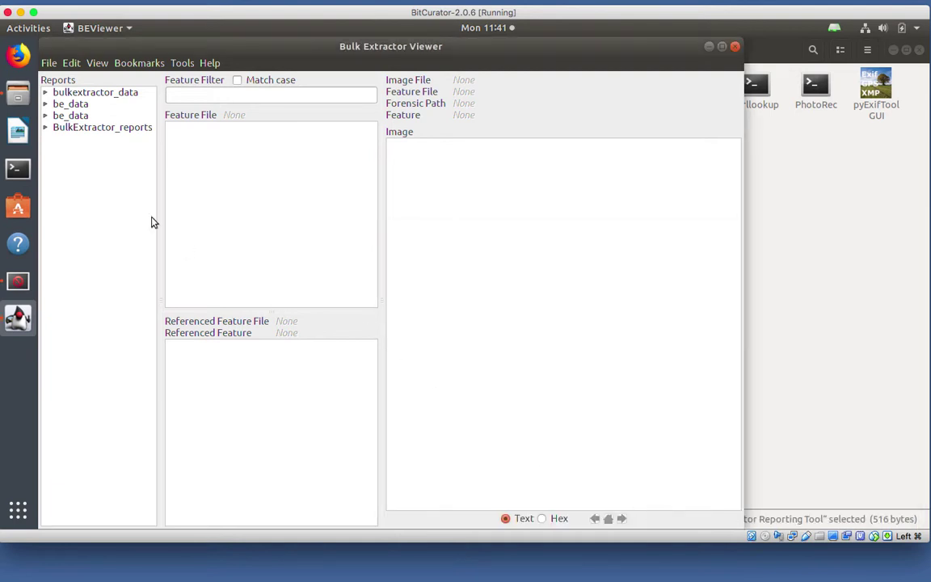
left_click(97, 127)
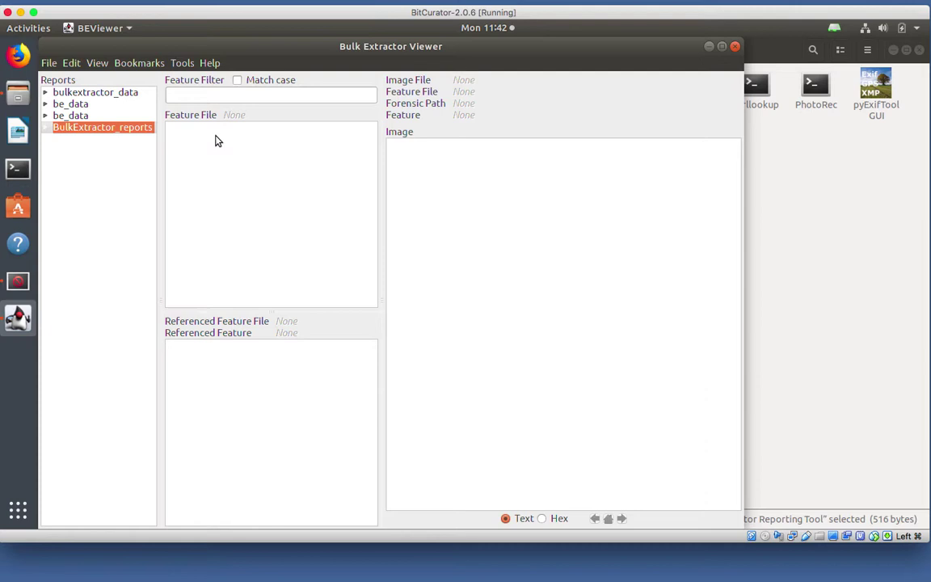
left_click(46, 128)
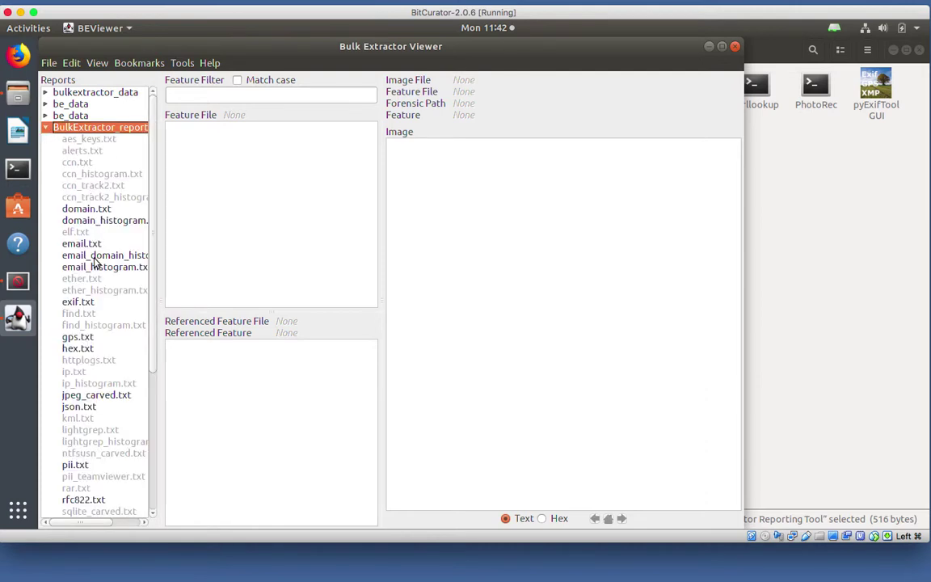
left_click(77, 302)
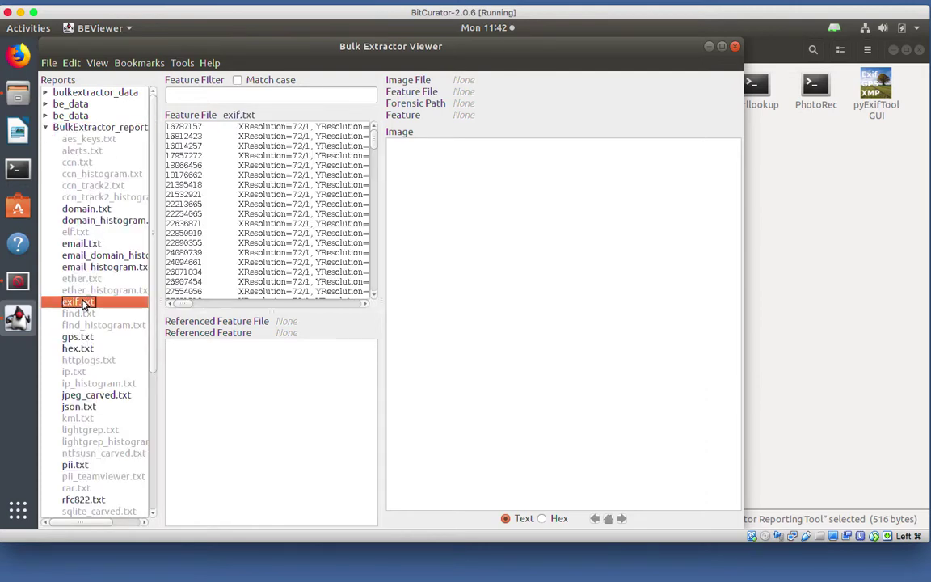
left_click(295, 137)
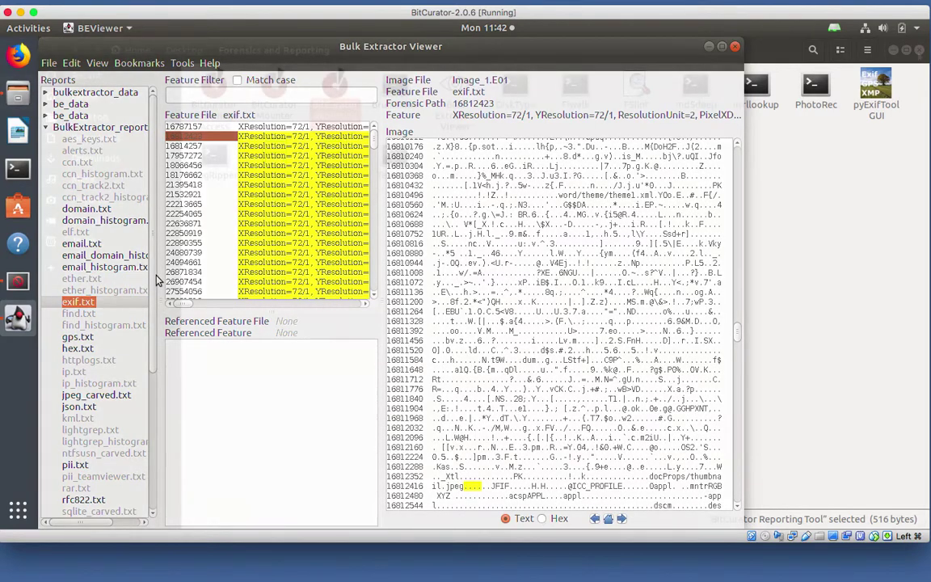
key("alt+F4")
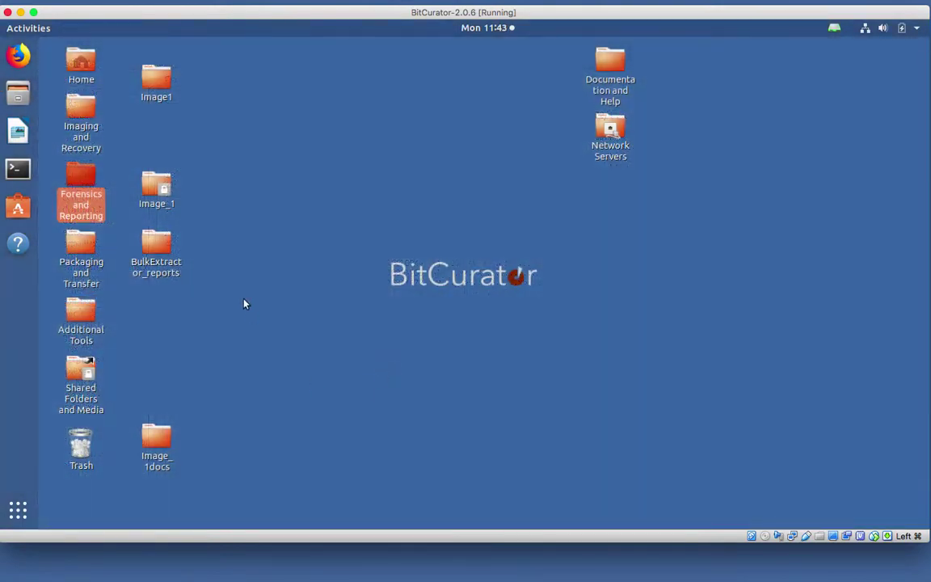
Step: Open the Desktop's BulkExtractor_reports folder and dismiss the report-ready notification
left_click(155, 242)
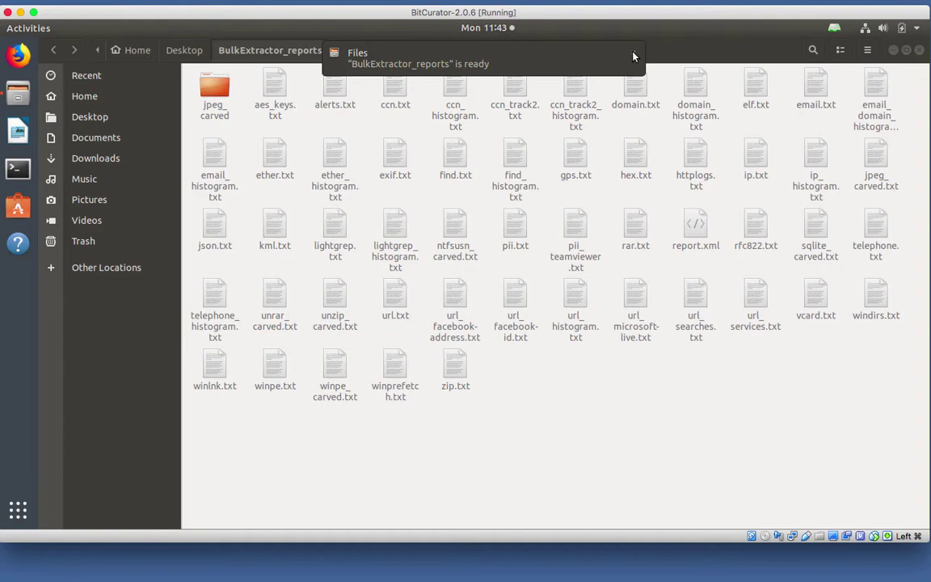
left_click(633, 57)
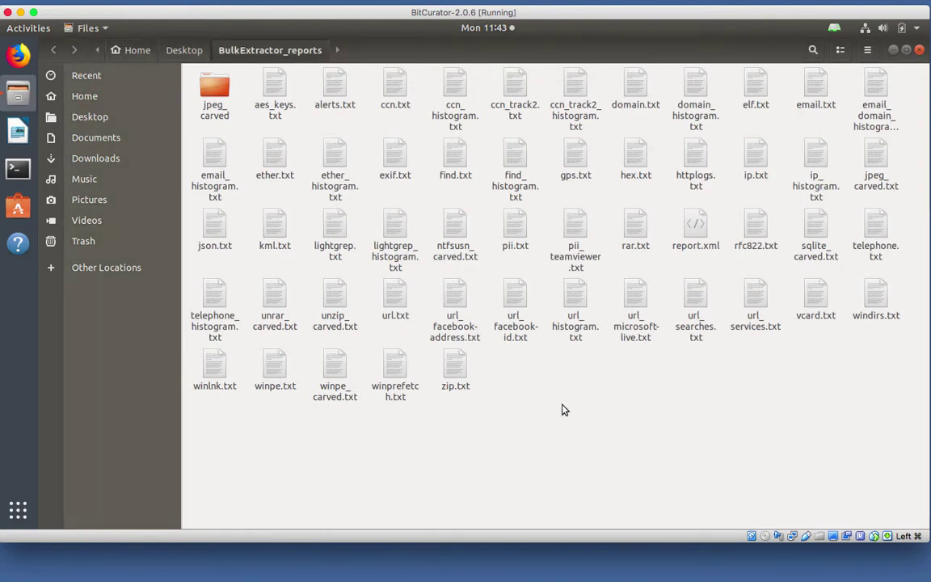